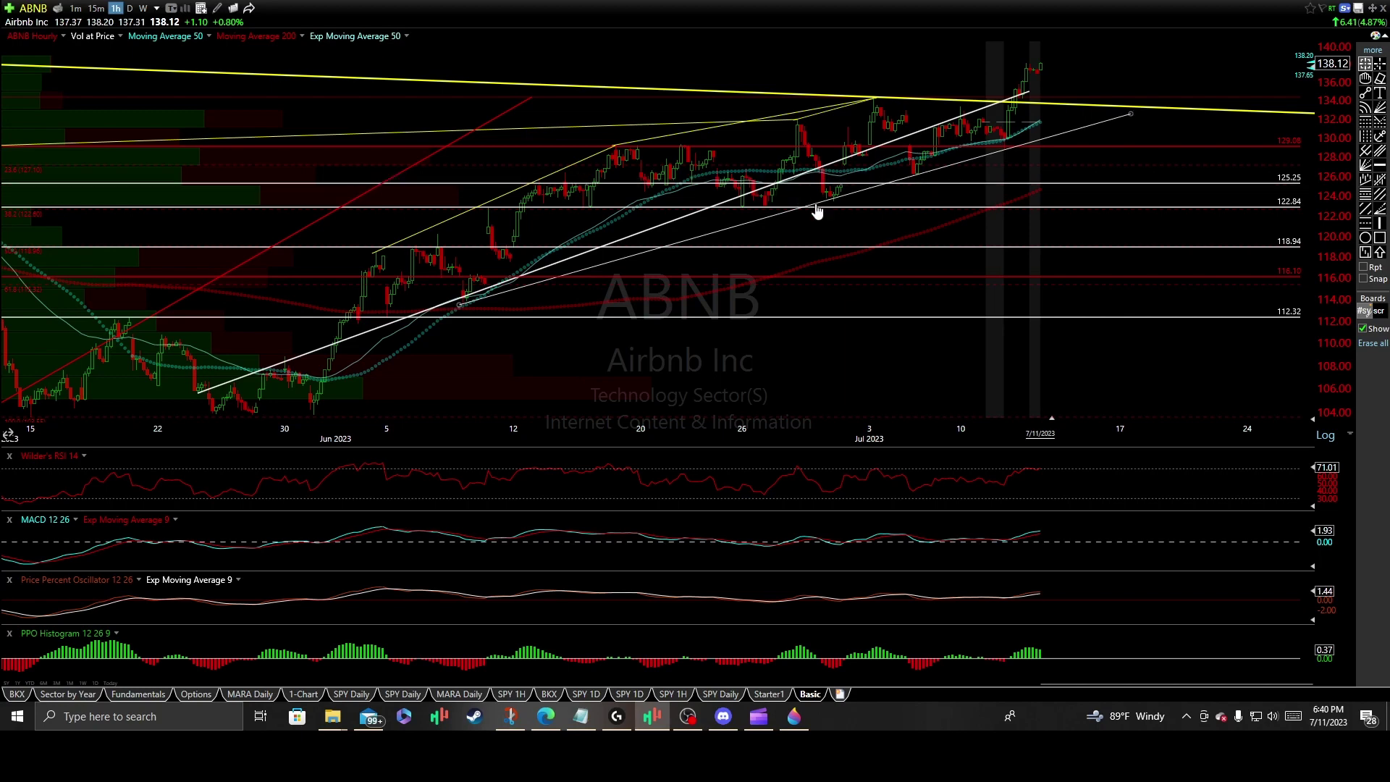
Inspect the Jun 29 bar and zoom in on the June–July hourly ABNB bars.
left_click_drag(831, 179, 854, 144)
scroll(847, 239, "up", 2)
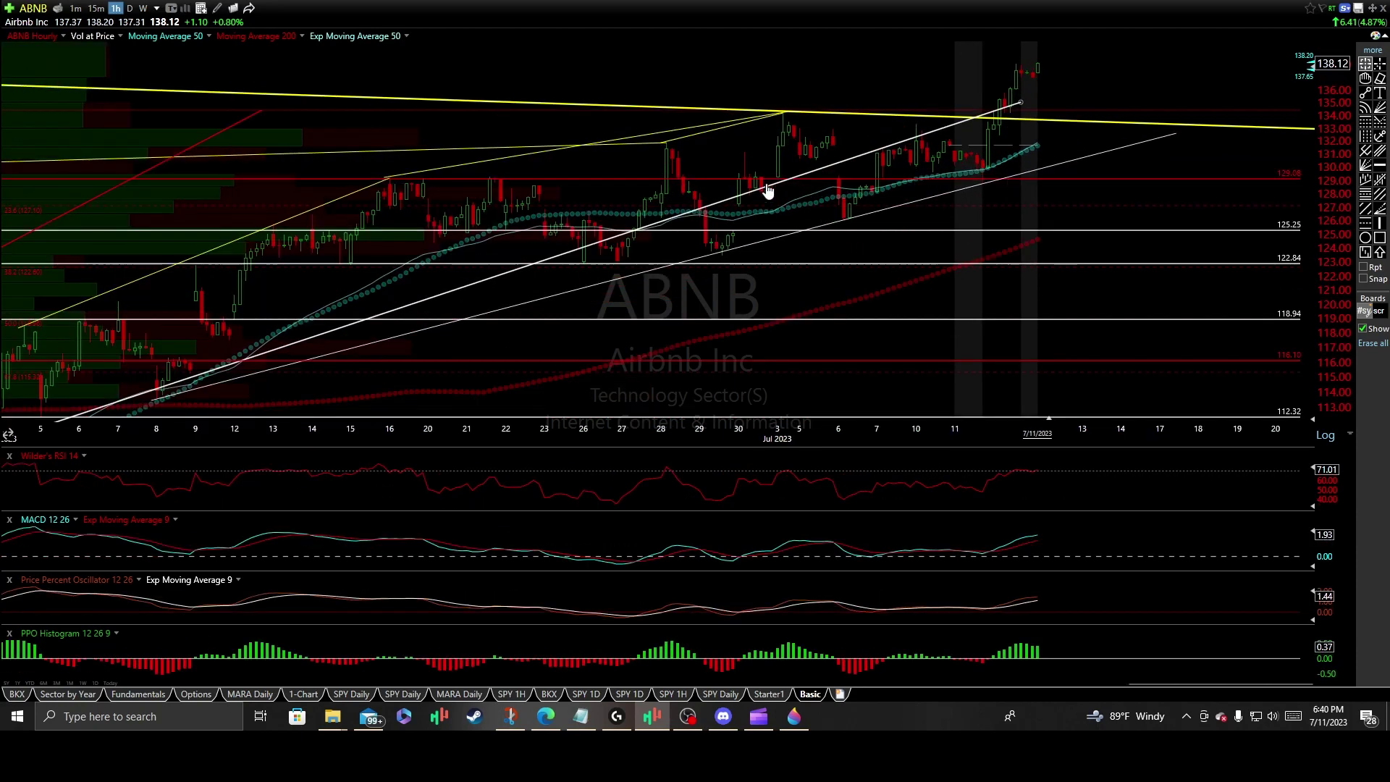
Measure ABNB from the Jul 7 low to the latest bar: +9.18 (+7.12%) to 138.12.
left_click_drag(766, 174, 760, 115)
left_click_drag(702, 123, 700, 120)
left_click_drag(844, 217, 1017, 144)
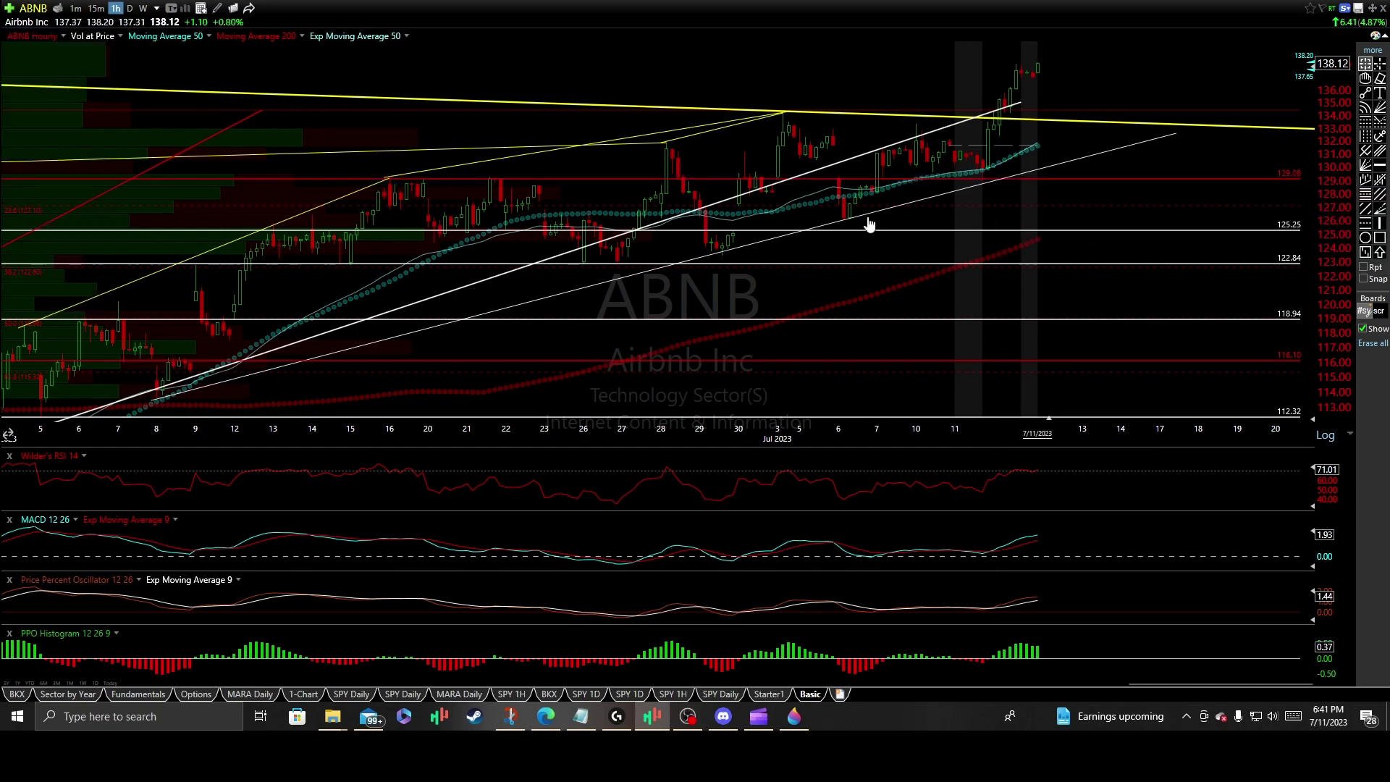
left_click_drag(912, 189, 1104, 64)
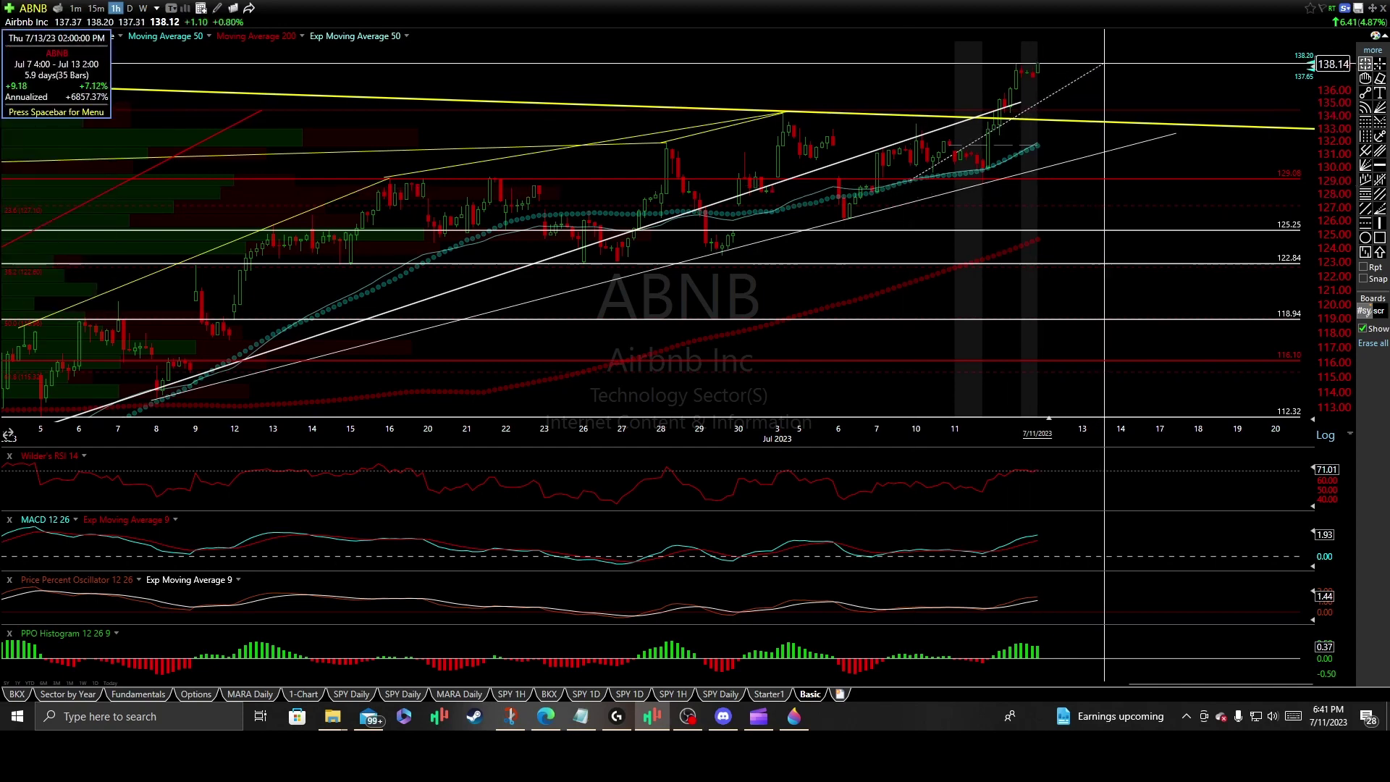
left_click_drag(562, 115, 556, 113)
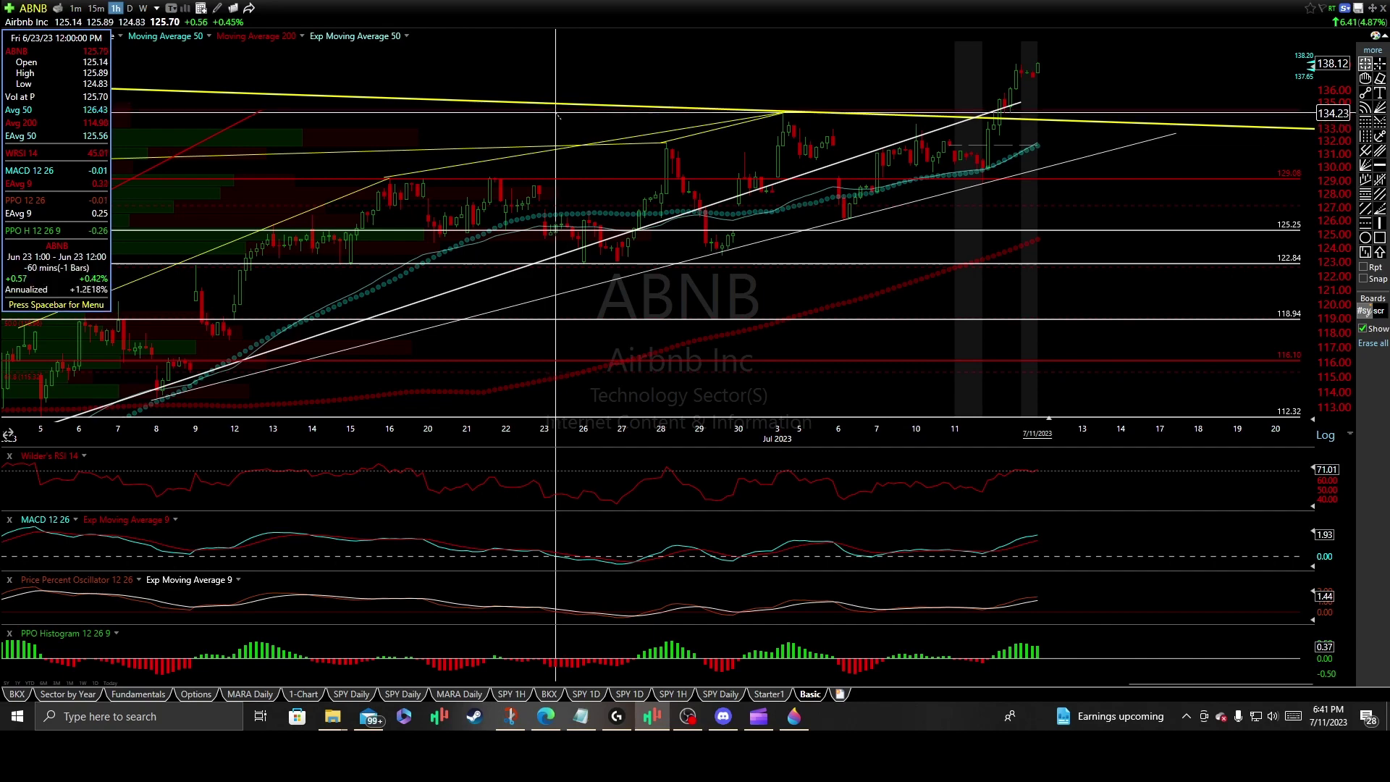
left_click(556, 113)
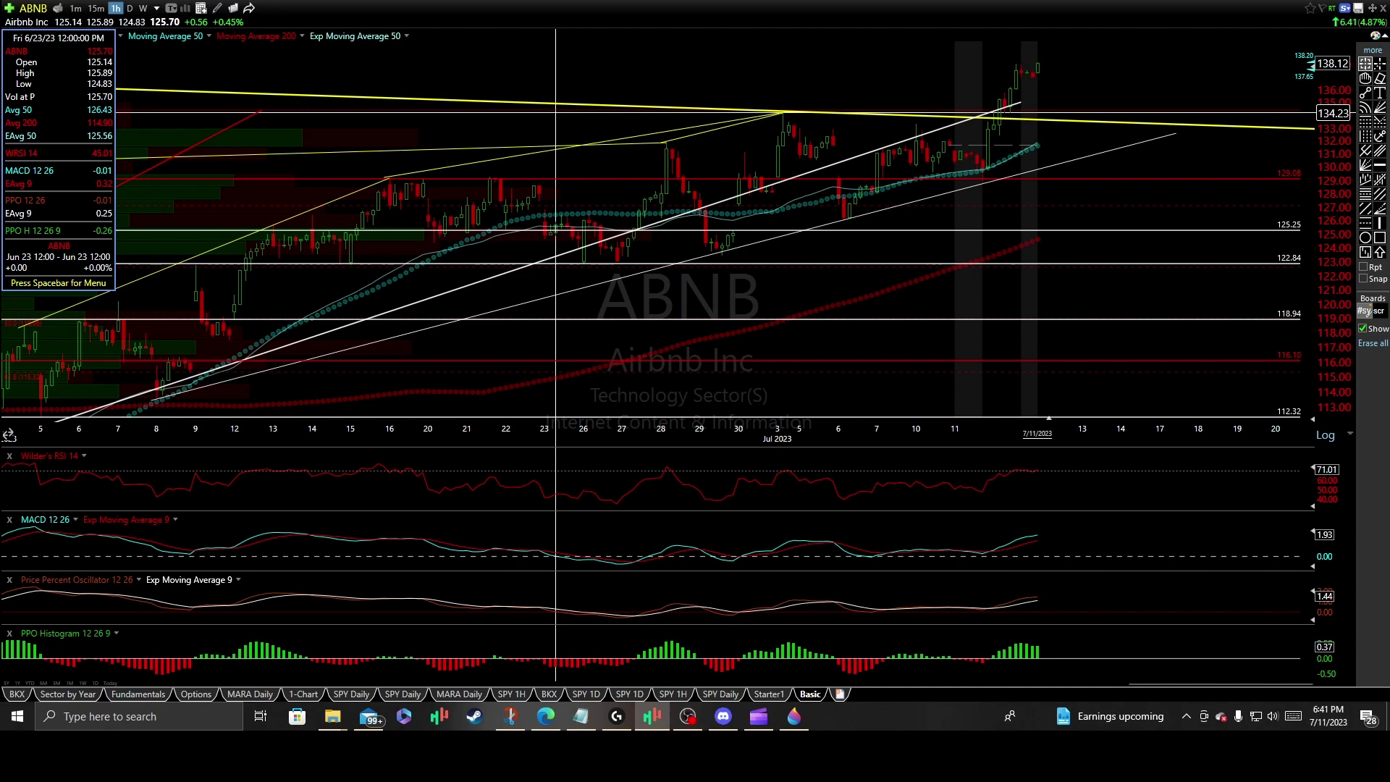
left_click_drag(556, 113, 622, 62)
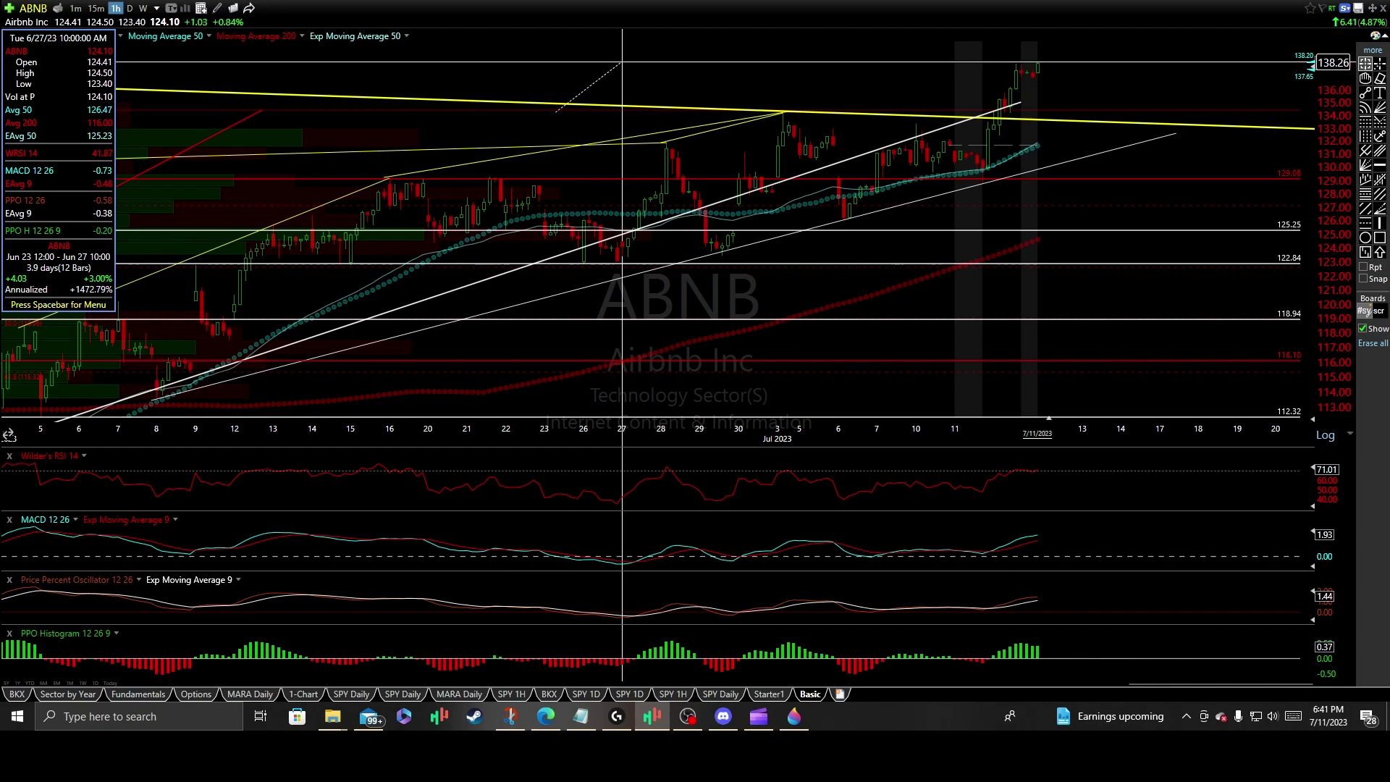
left_click_drag(622, 62, 634, 32)
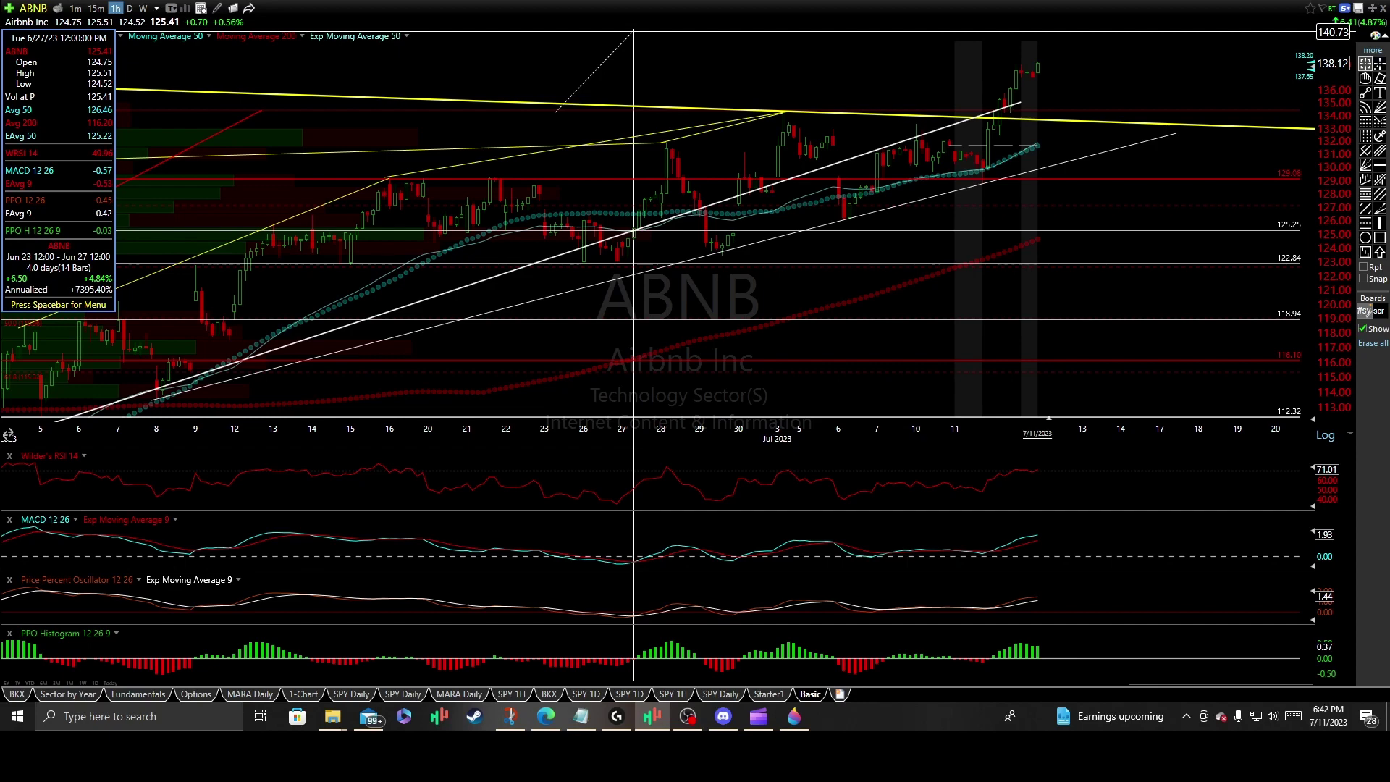
left_click_drag(634, 32, 800, 264)
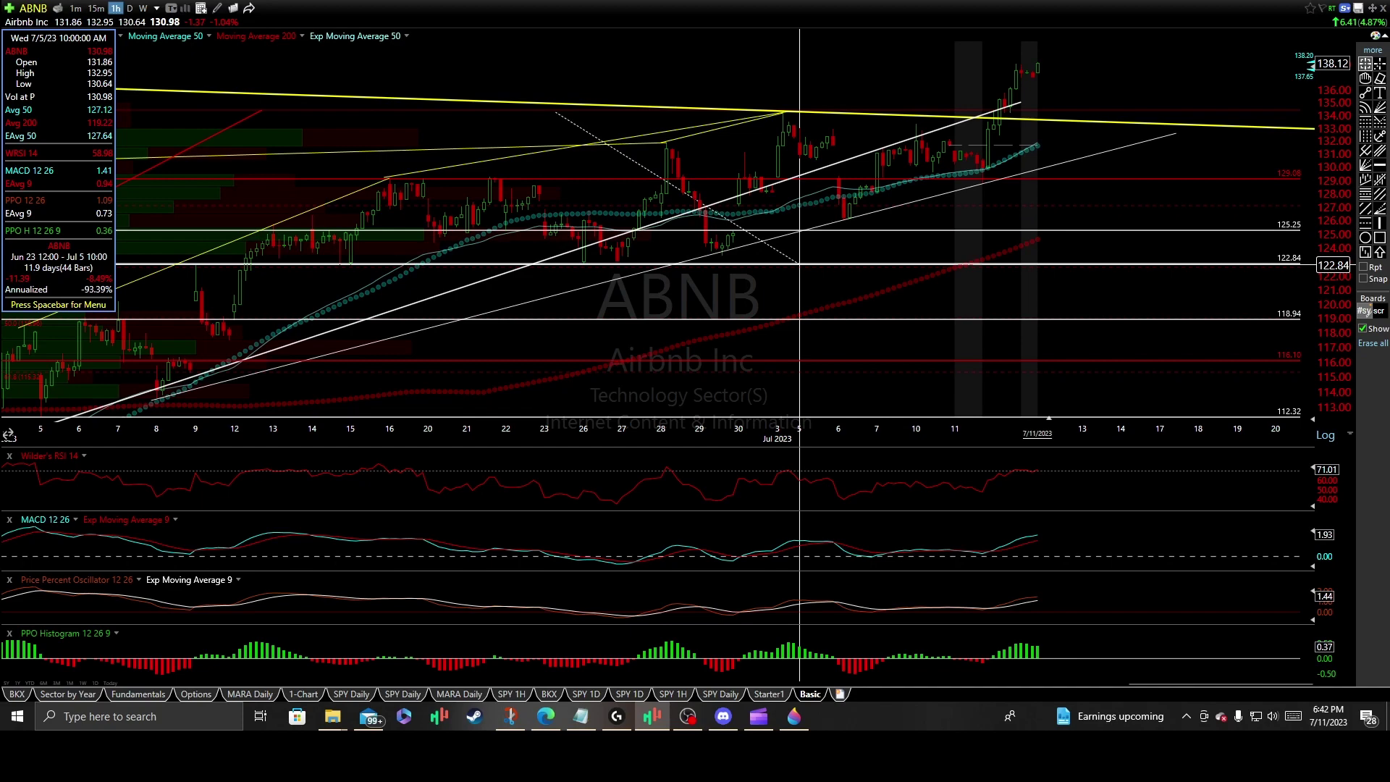
left_click_drag(800, 265, 850, 361)
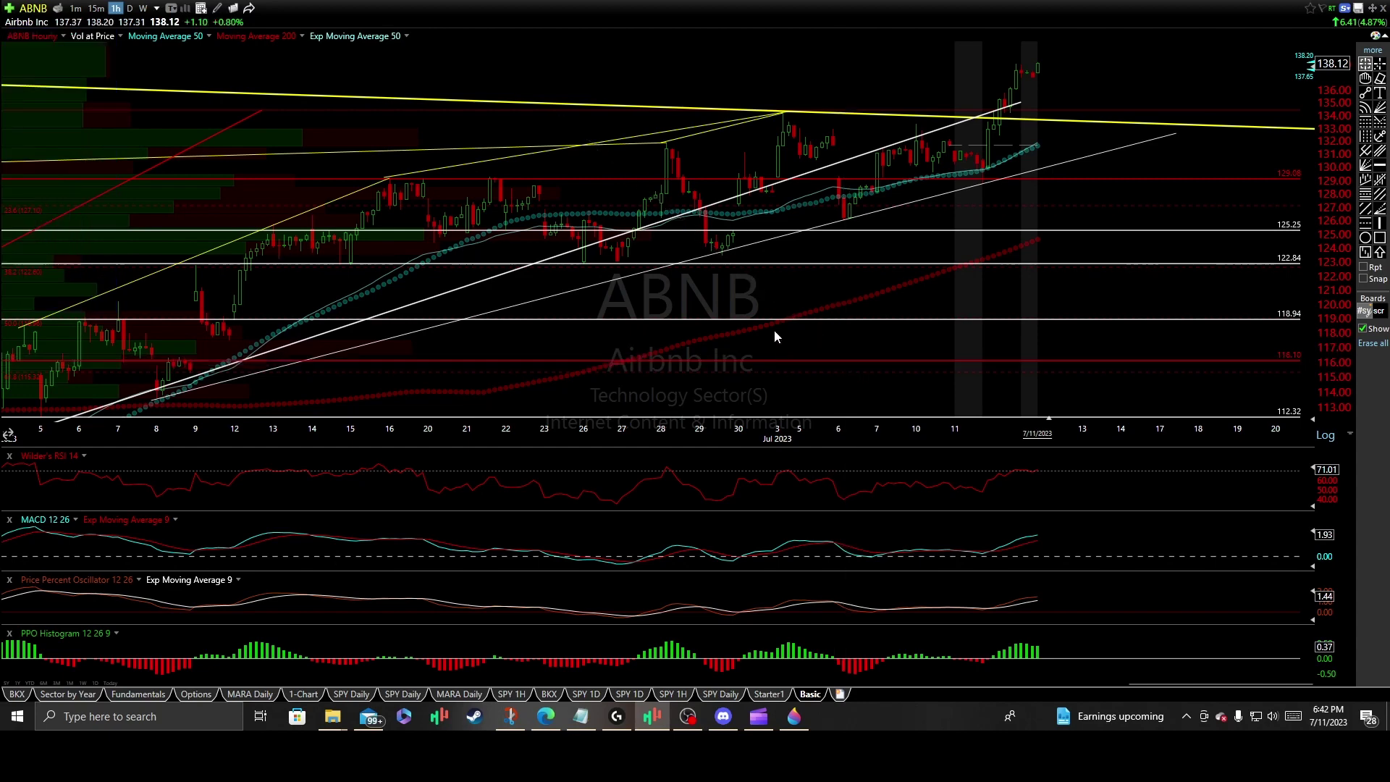
Zoom out and switch ABNB to daily bars spanning about two years.
scroll(775, 328, "down", 2)
scroll(769, 314, "down", 3)
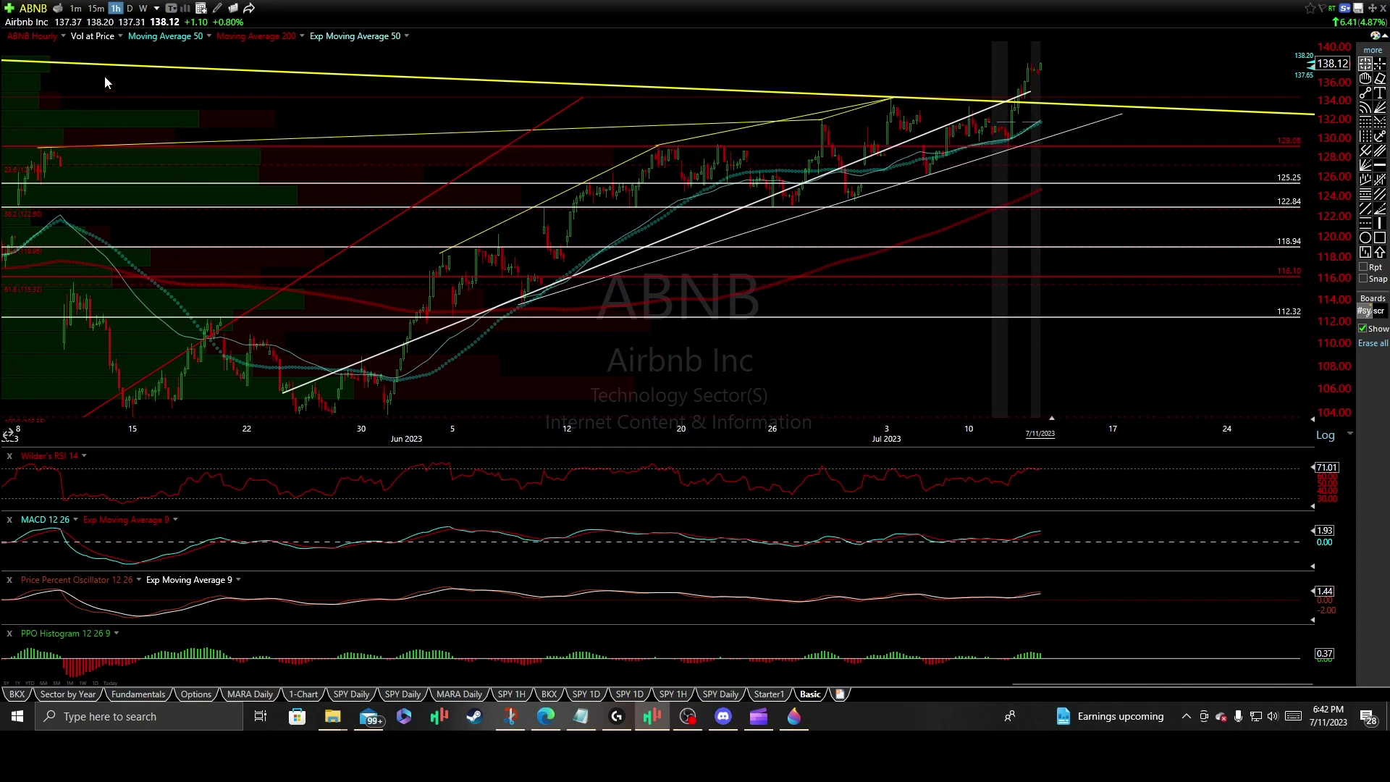
left_click(130, 8)
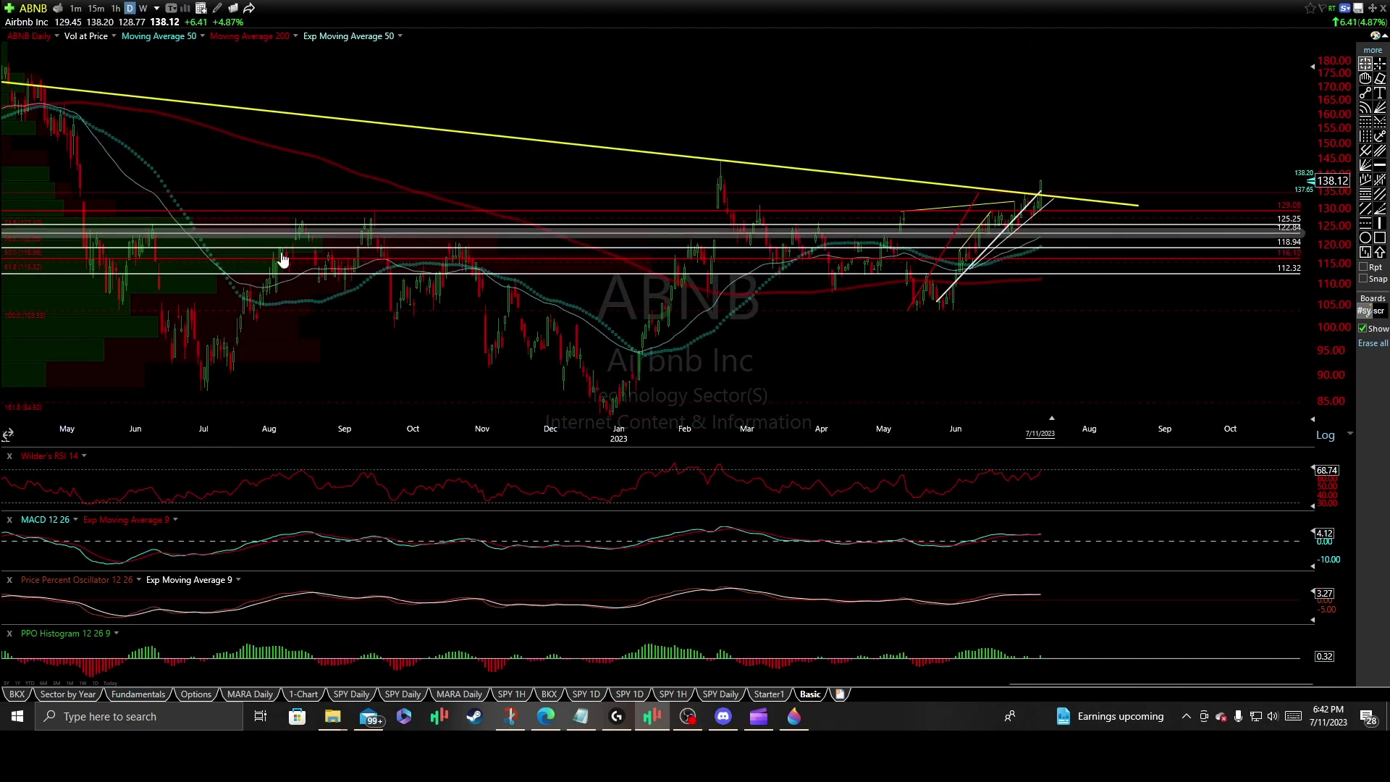
scroll(279, 261, "down", 3)
scroll(386, 311, "down", 1)
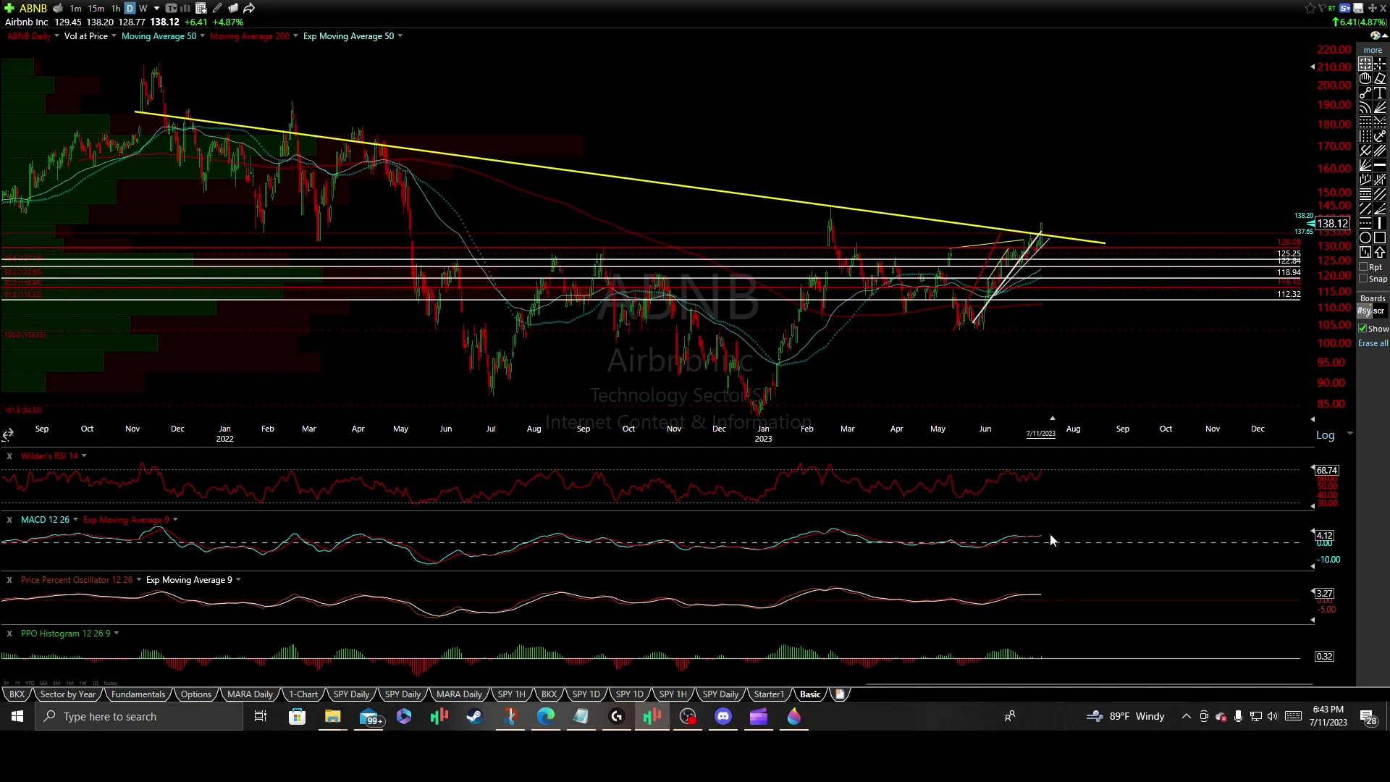
Fine-tune the zoom and hide all drawn trendlines and support levels.
scroll(1046, 550, "up", 5)
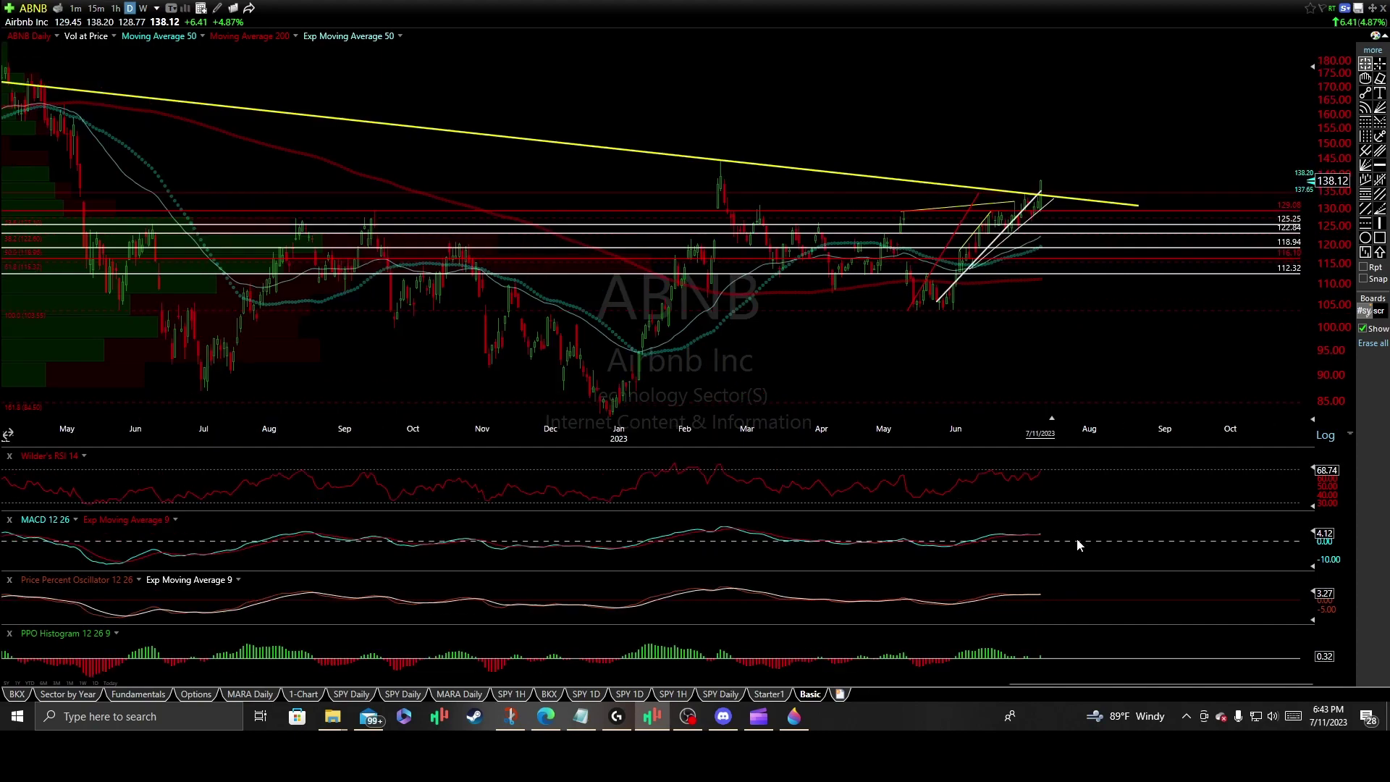
scroll(1005, 537, "down", 5)
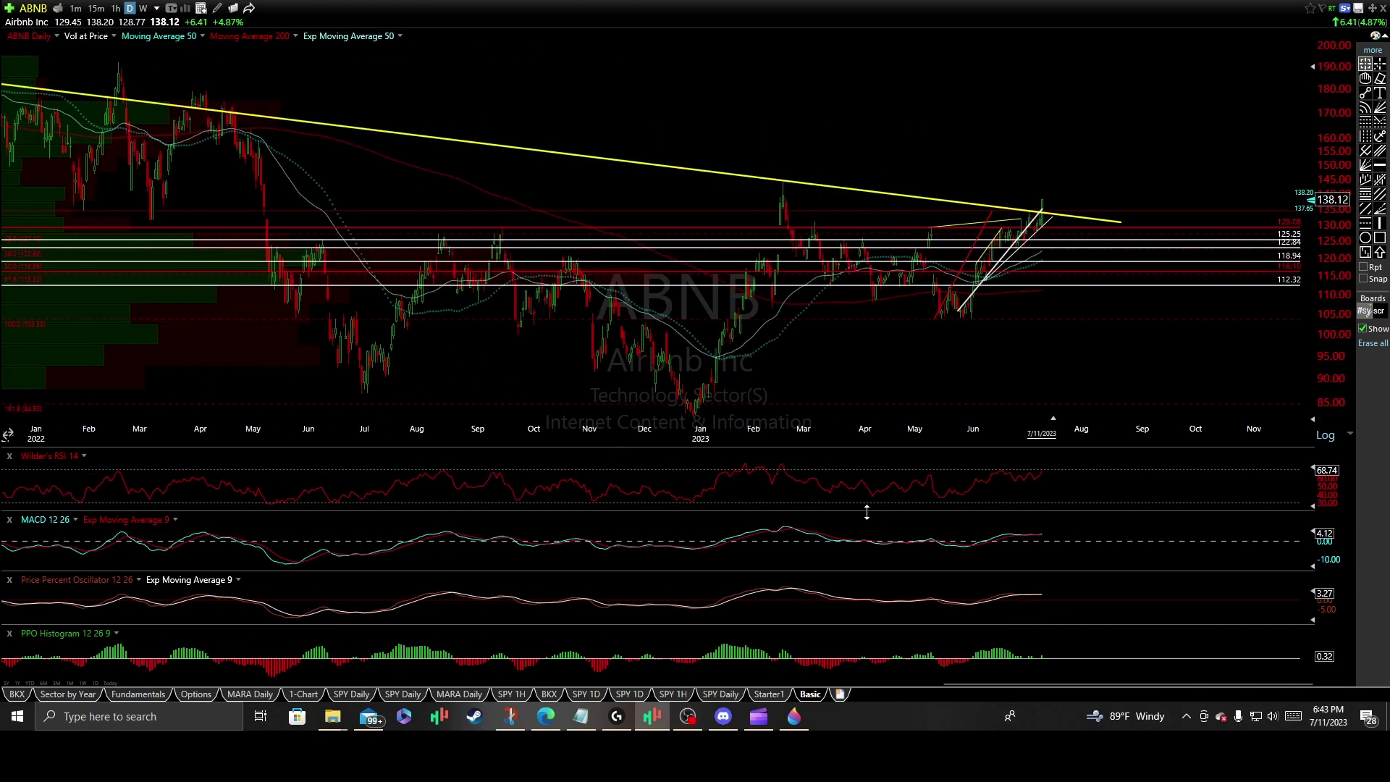
scroll(867, 512, "down", 1)
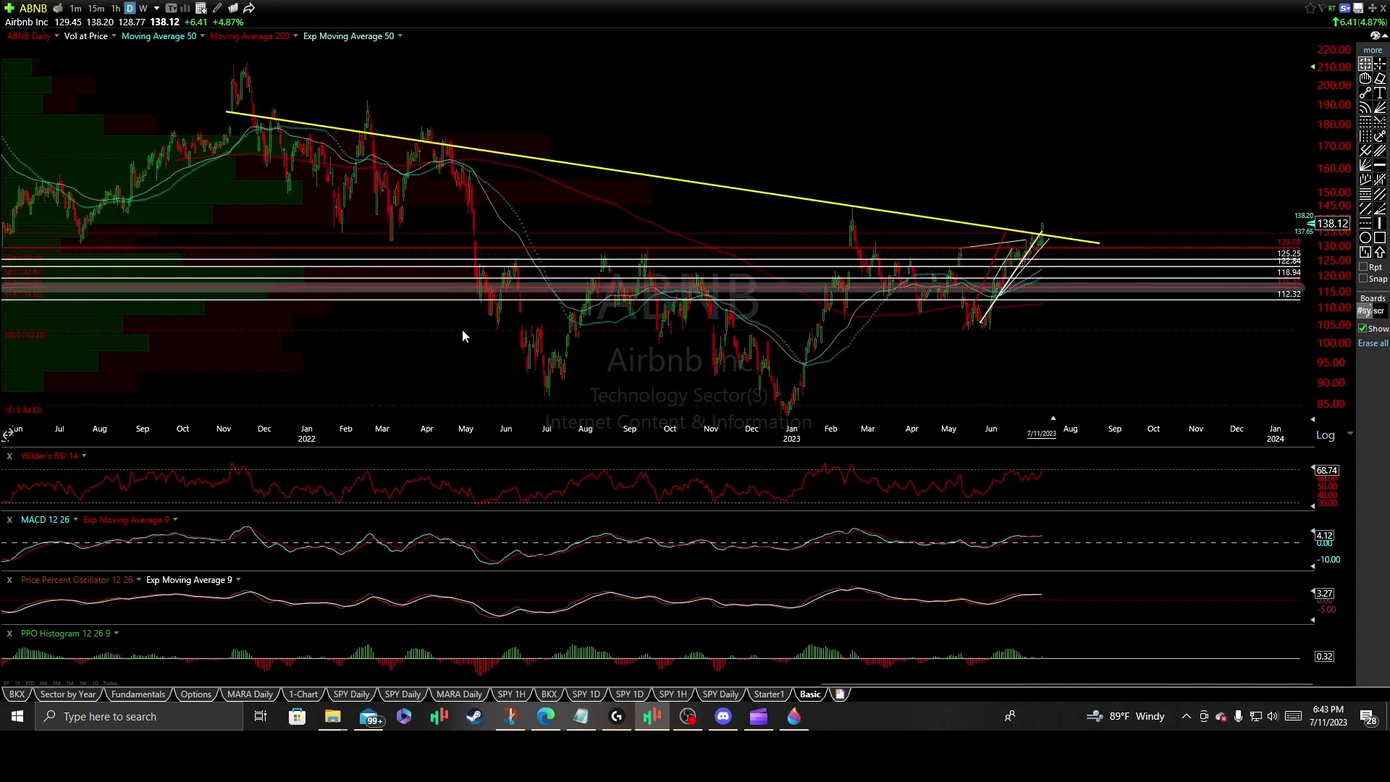
left_click(1363, 328)
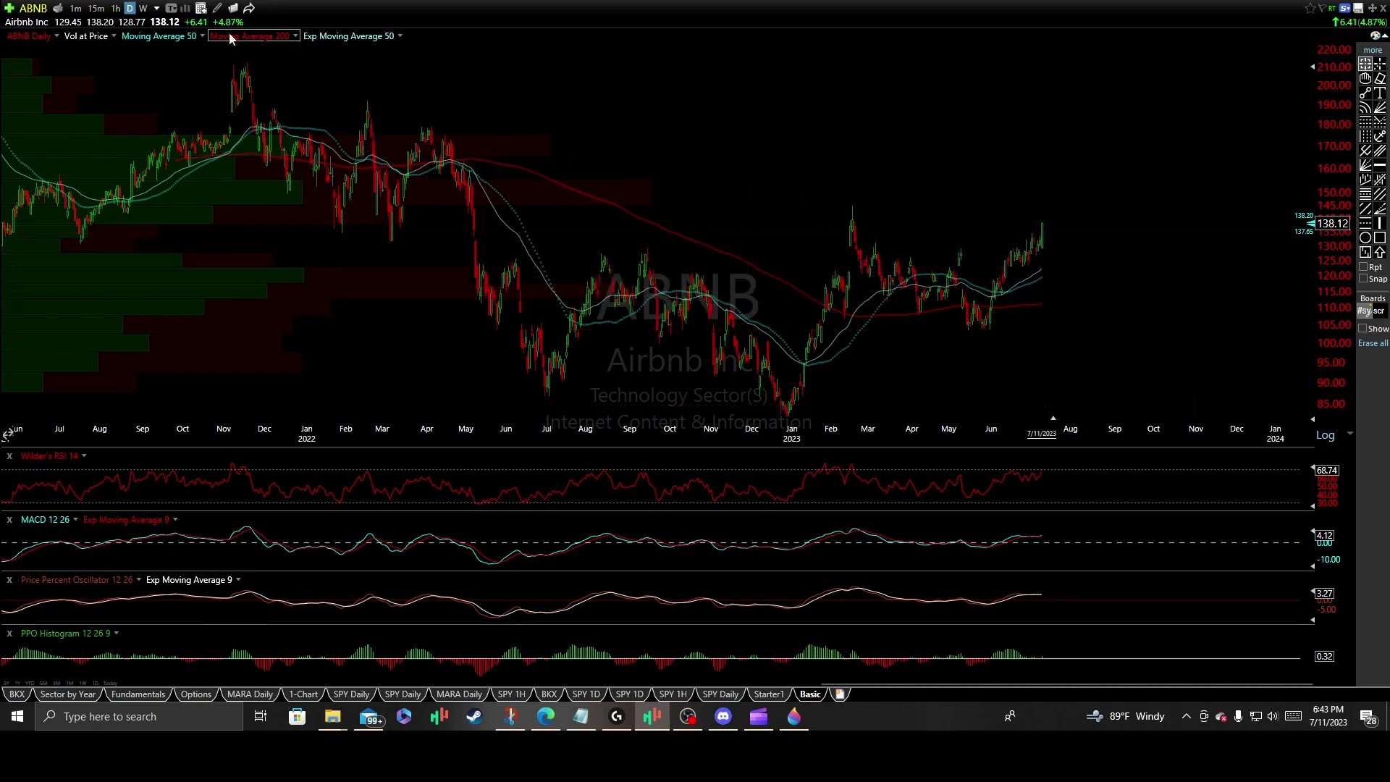
Switch ABNB to weekly bars and measure the Feb 2022 to Dec 2023 span.
left_click(141, 11)
scroll(605, 289, "up", 6)
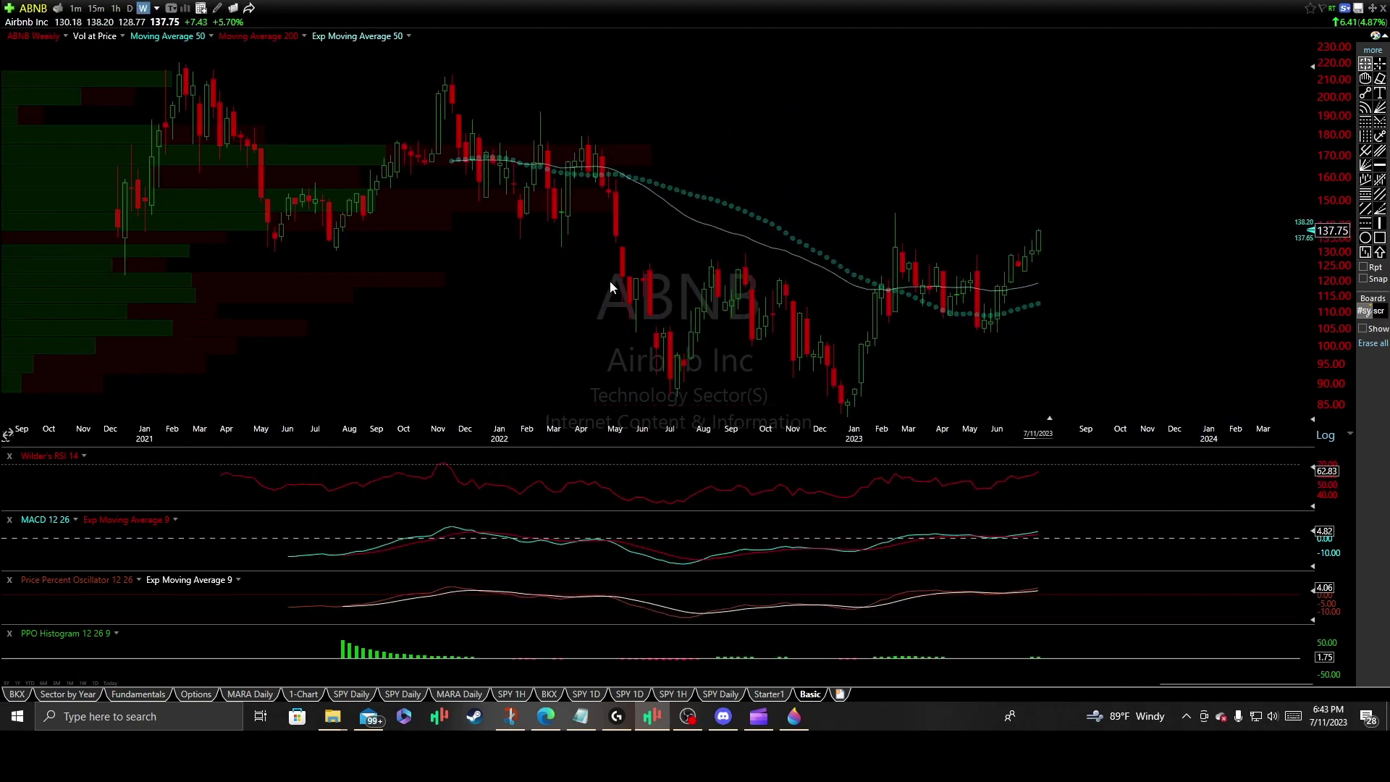
left_click_drag(486, 247, 1183, 246)
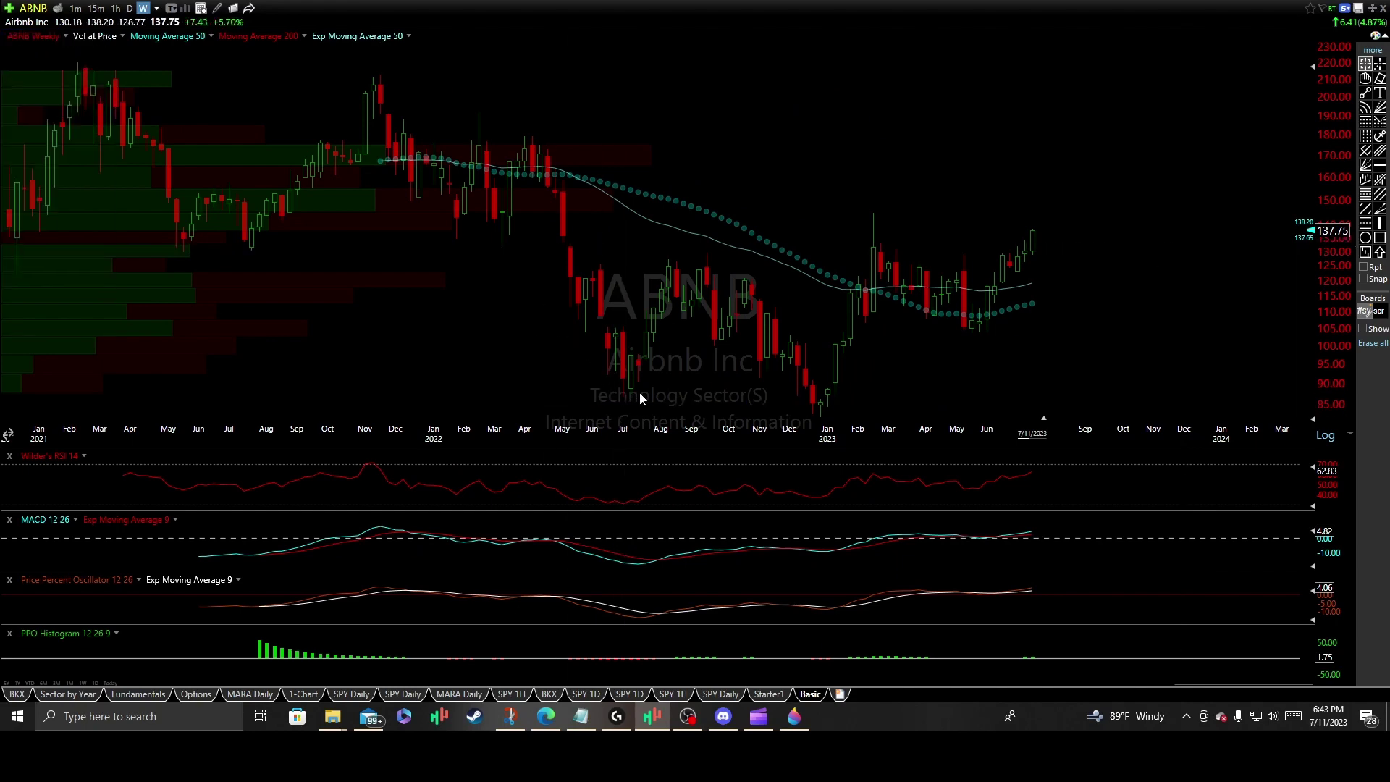
left_click_drag(850, 397, 874, 346)
Measure the move from Feb 2022 through Nov 2023 and check the 7/21/23 weekly bar.
left_click(1071, 236)
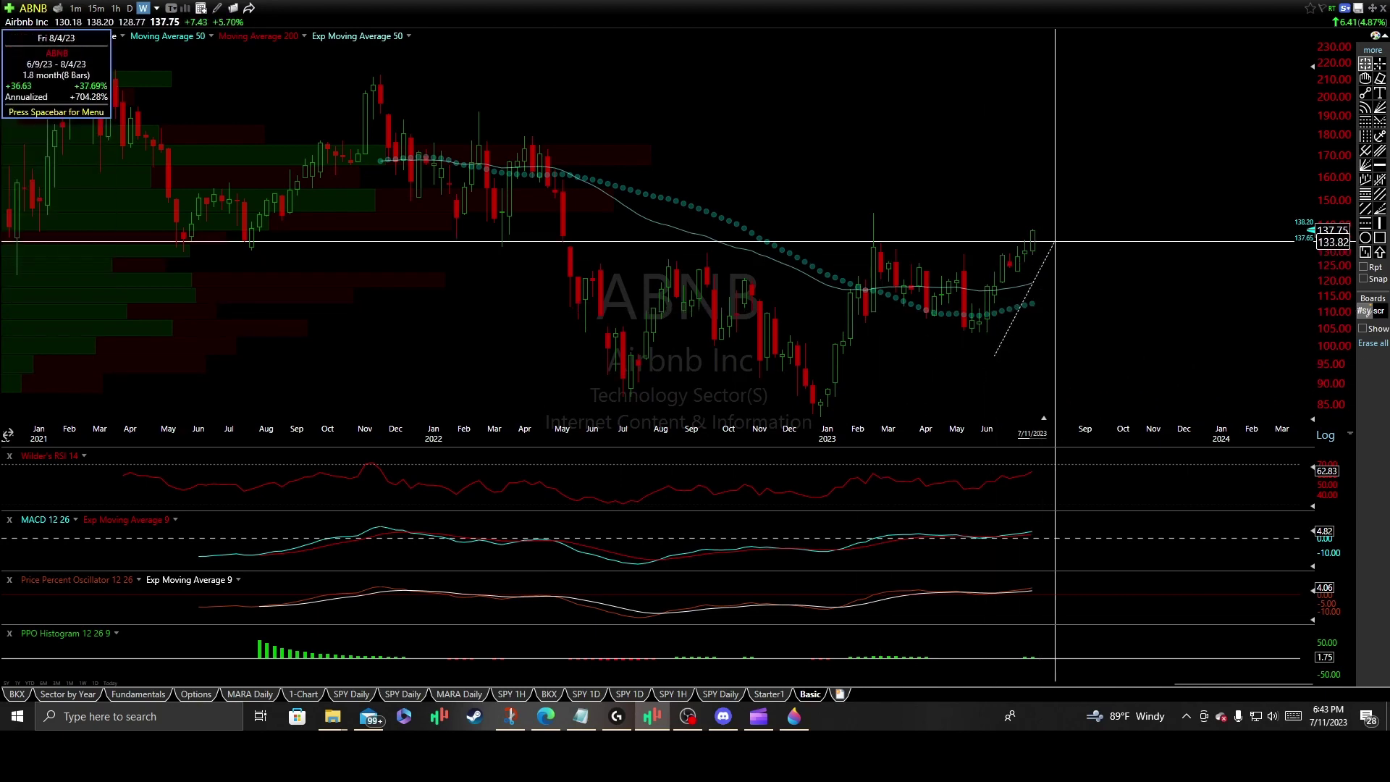
left_click_drag(478, 249, 1153, 244)
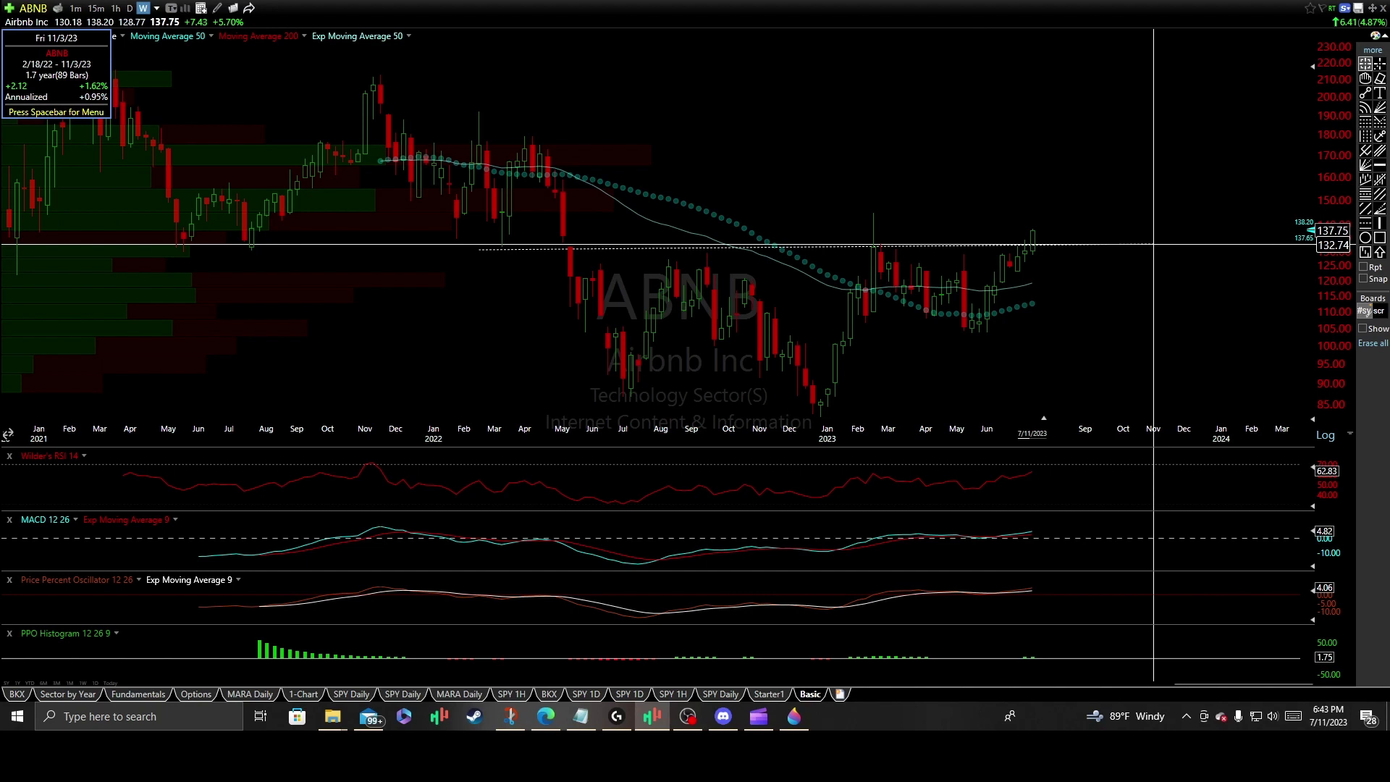
left_click(1036, 229)
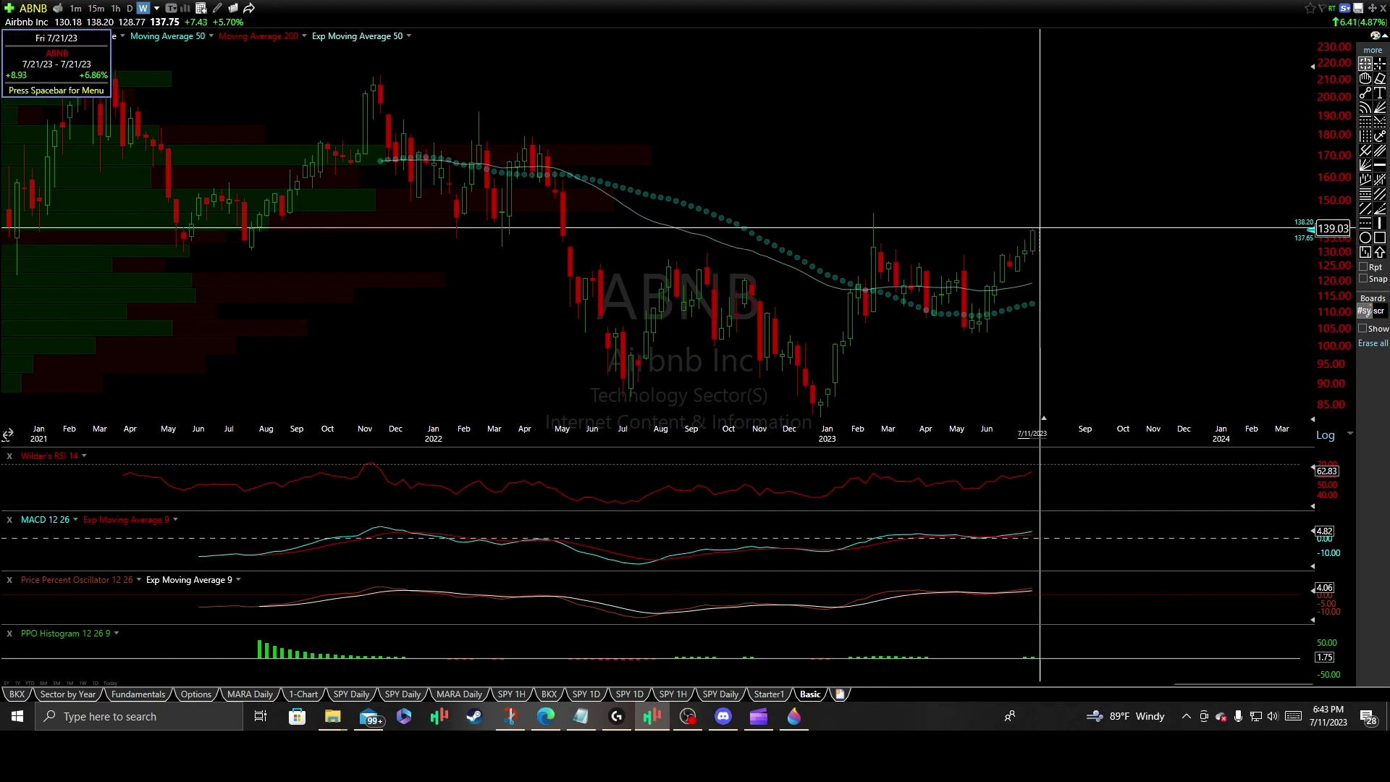
left_click(1041, 229)
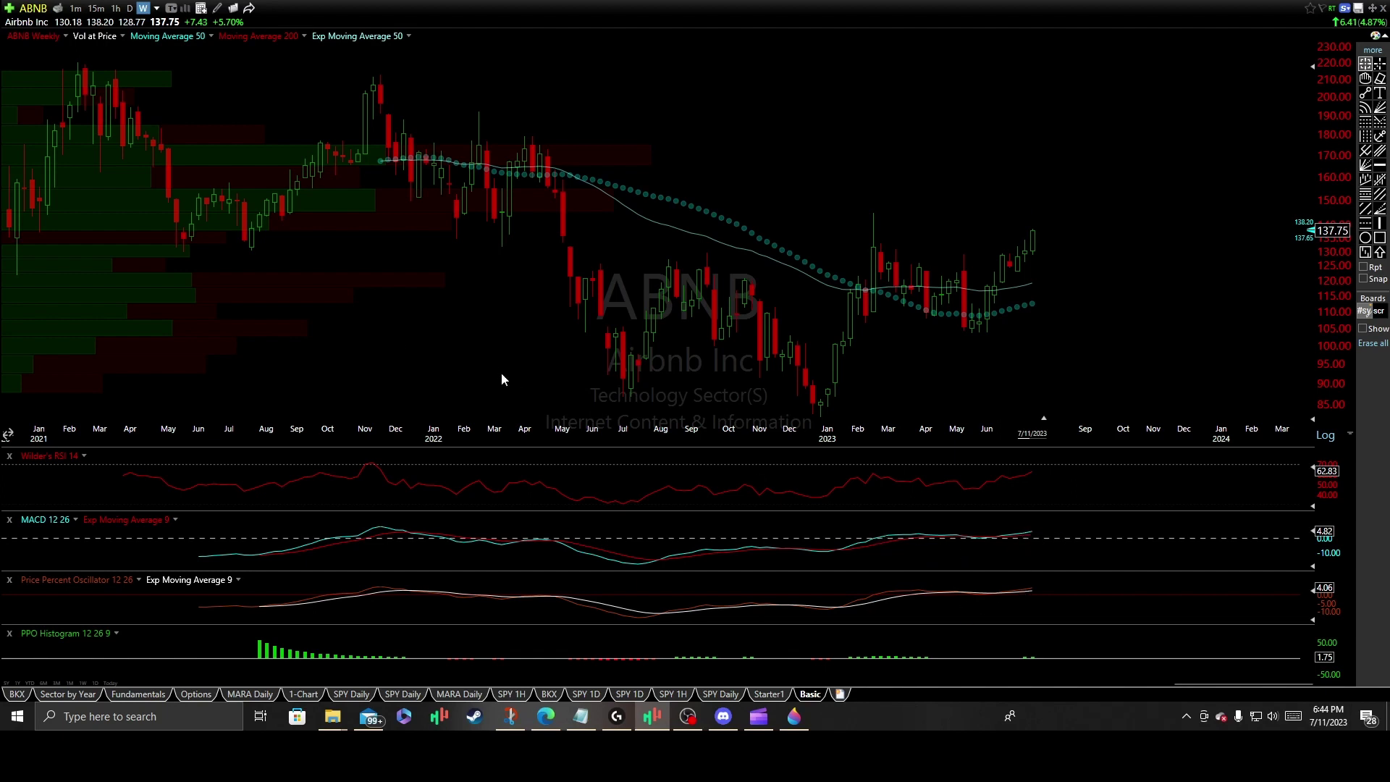
Switch back to daily bars, redisplay trendlines and 125.25–112.32 supports, and zoom to Sep 2021–Dec 2023.
key("d")
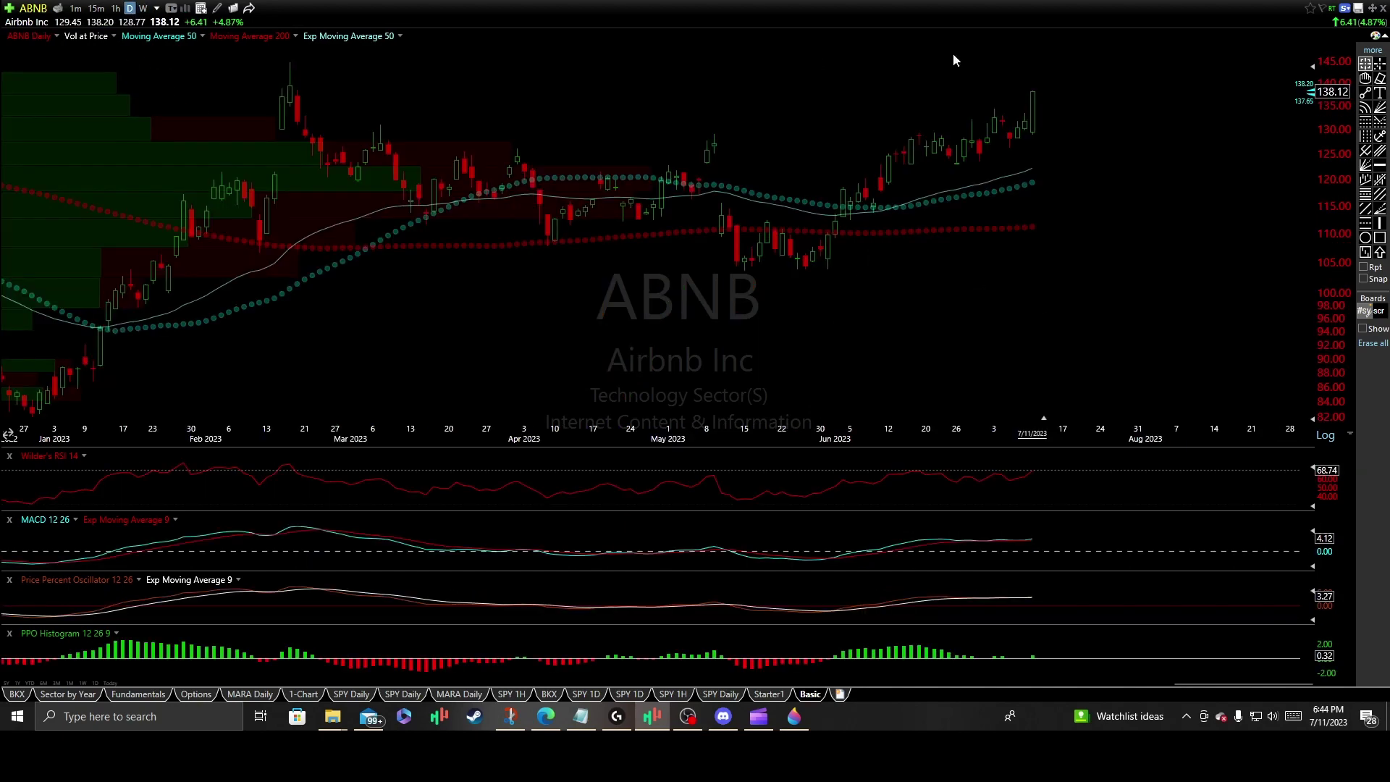
scroll(928, 284, "down", 3)
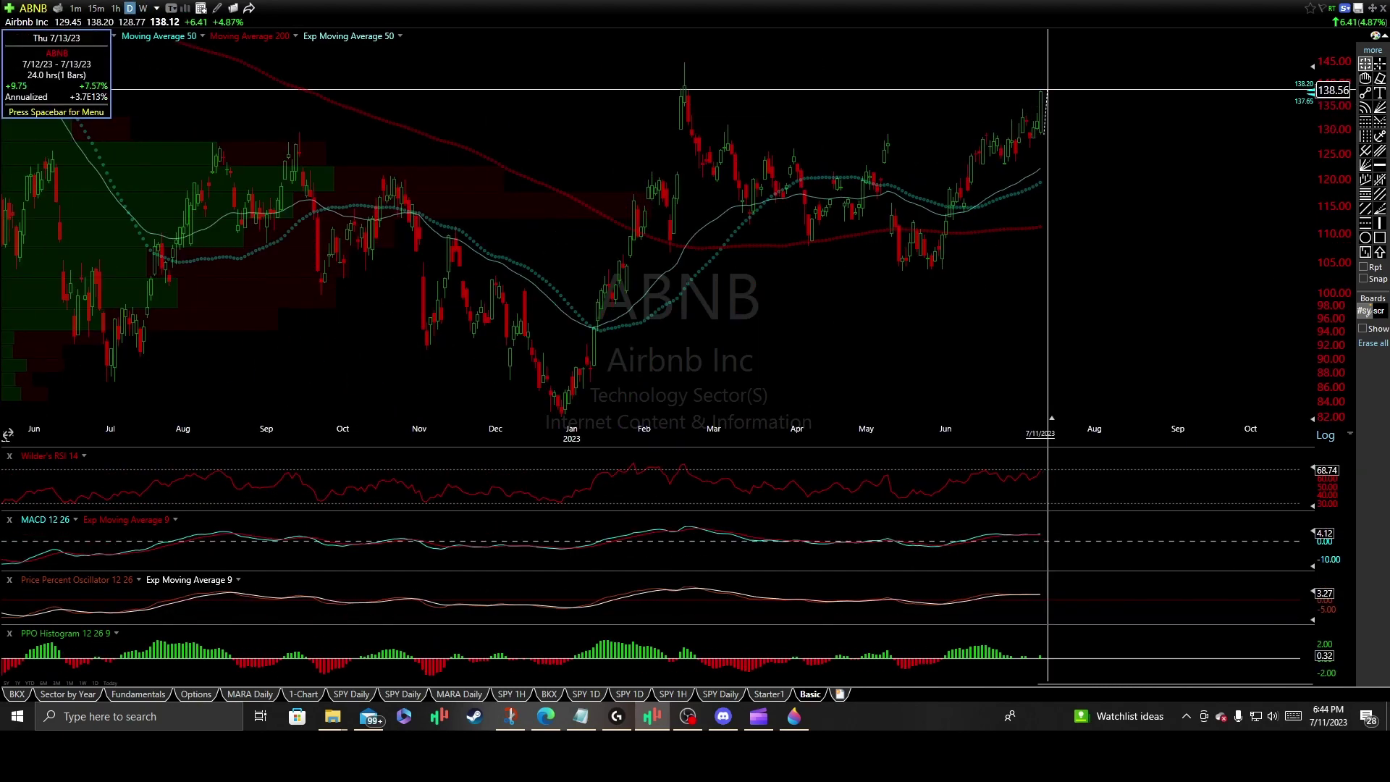
left_click(1363, 329)
scroll(706, 331, "down", 3)
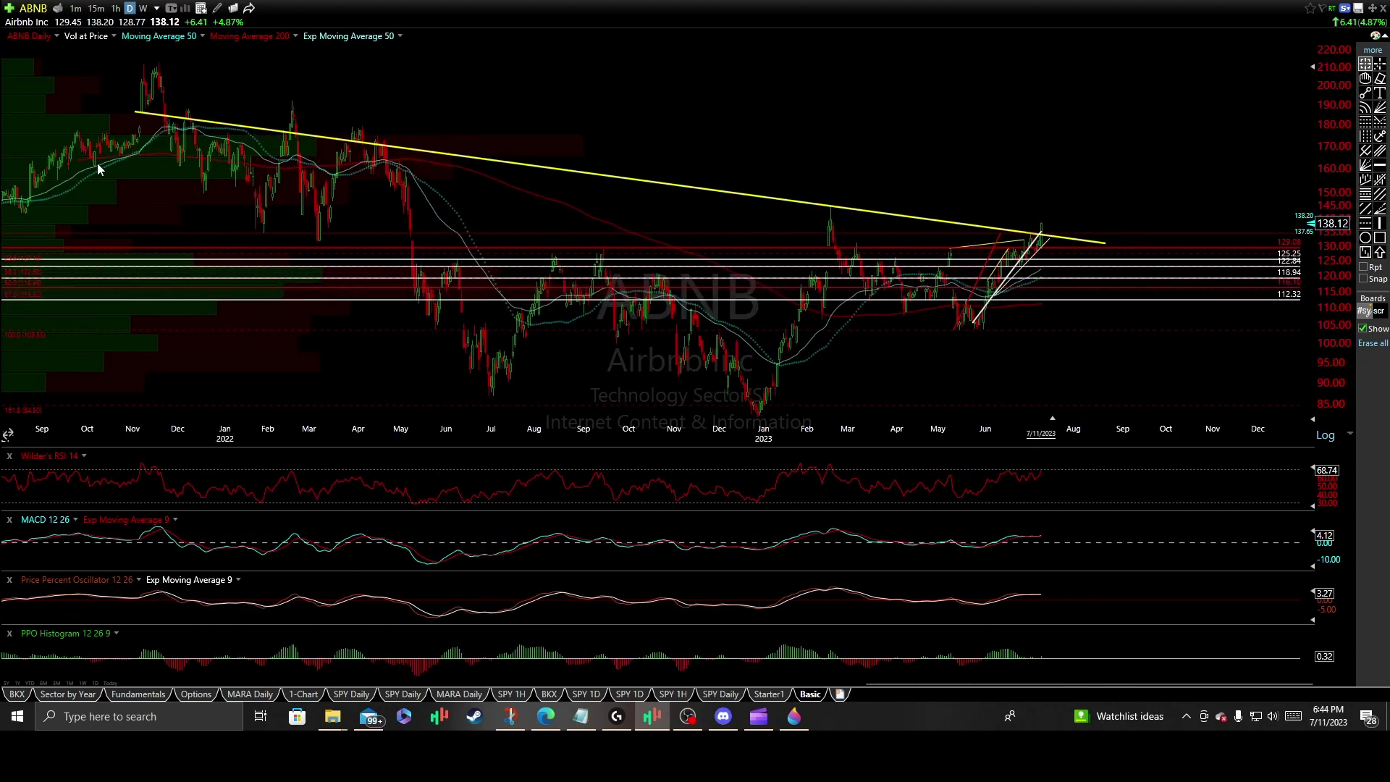
Switch ABNB to hourly bars and inspect the May 9–10 bars.
left_click(116, 8)
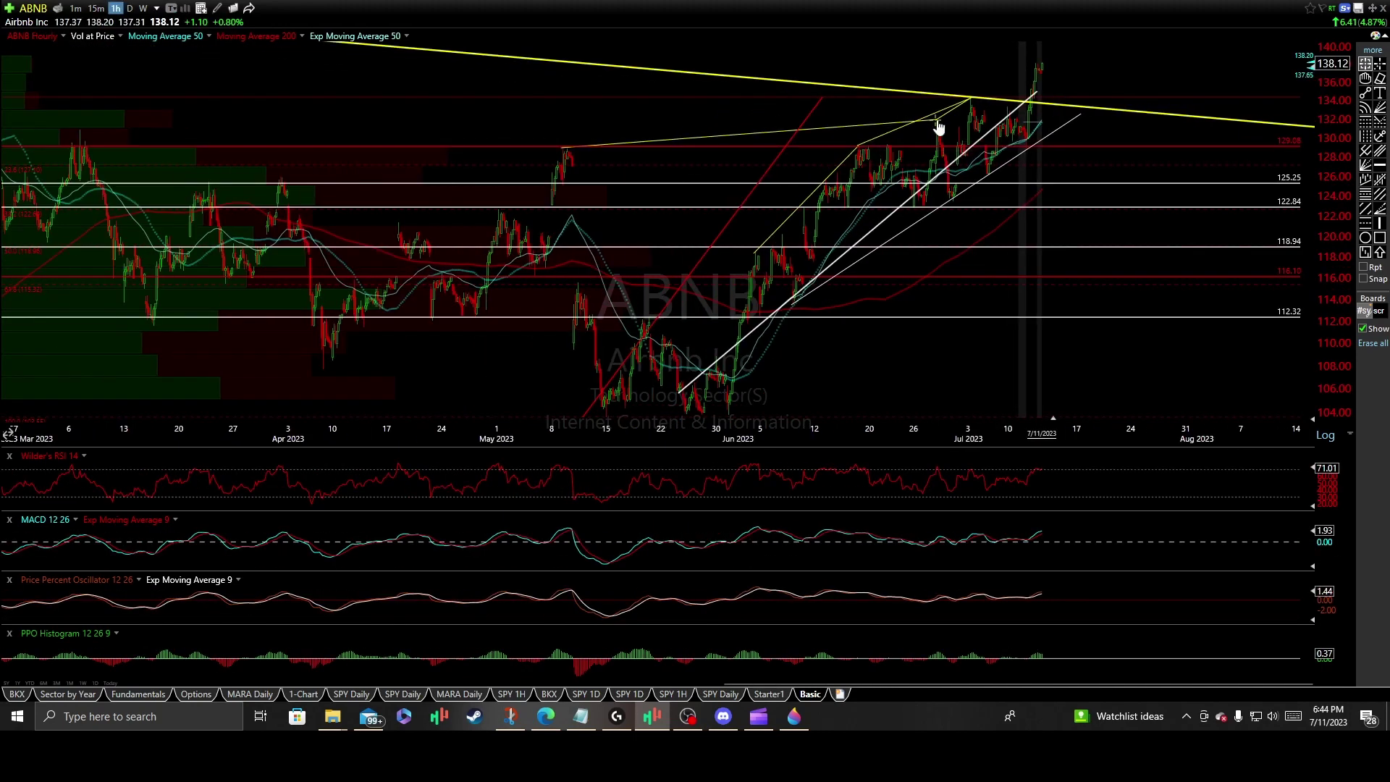
left_click(573, 465)
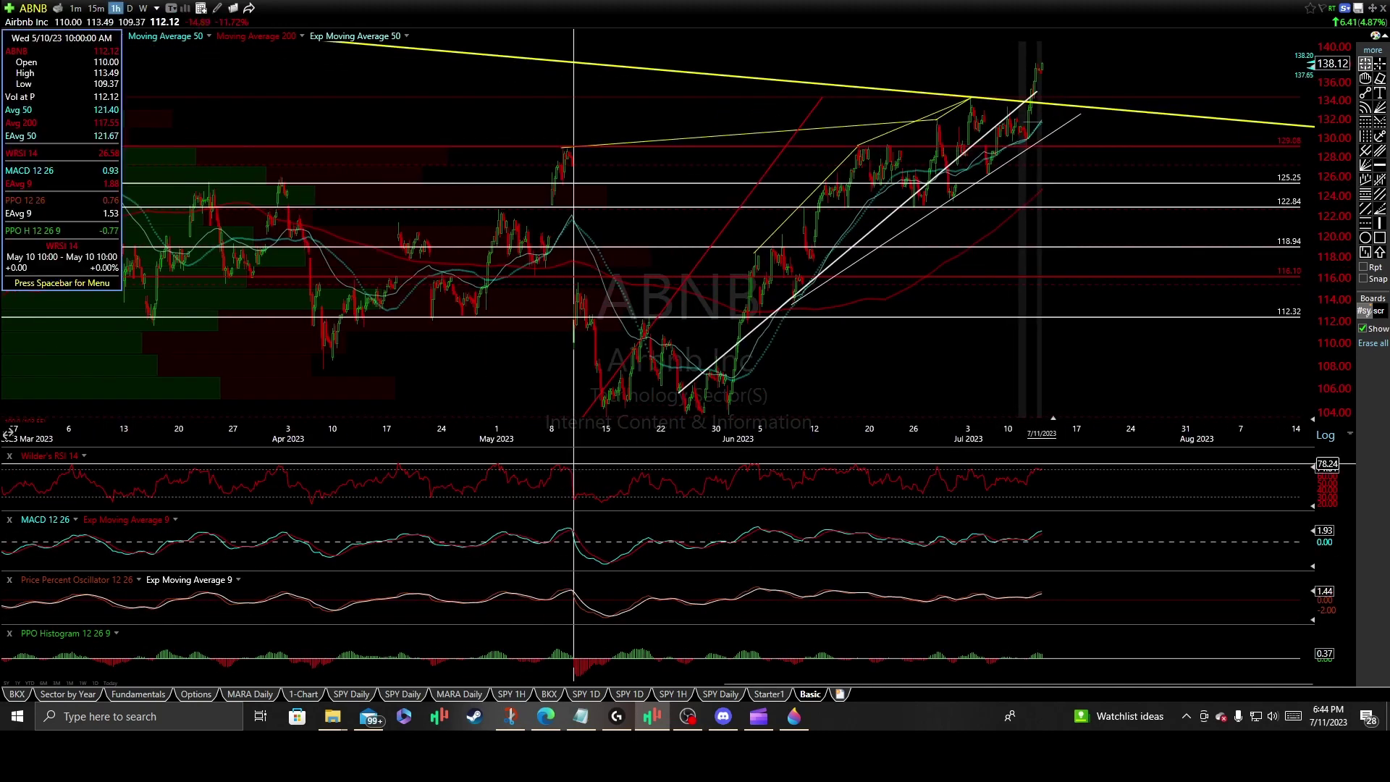
left_click_drag(573, 465, 570, 469)
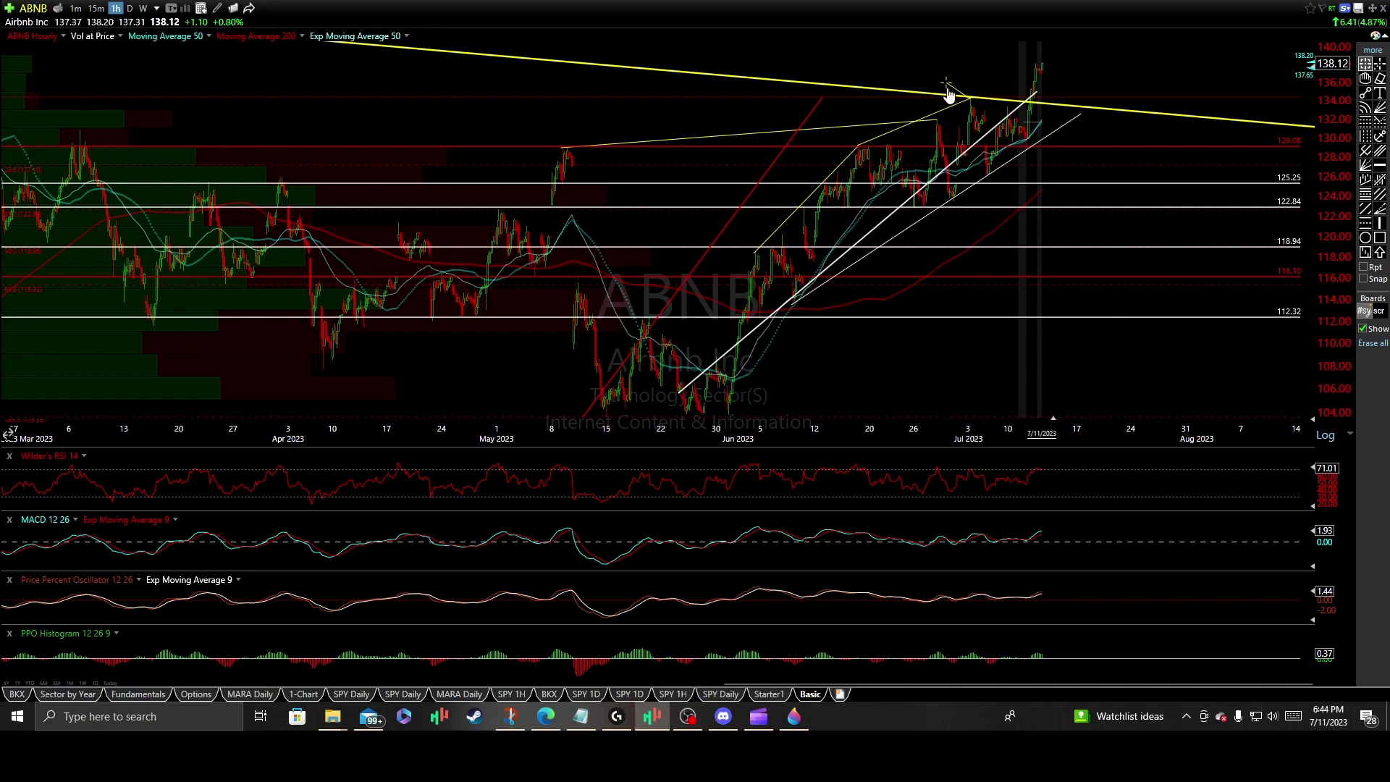
Pull the stray short segment off the trendline and delete it.
left_click_drag(950, 91, 951, 302)
right_click(951, 301)
left_click(992, 490)
Extend the thin upper channel line above the breakout to about 138.77.
left_click_drag(937, 120, 1065, 64)
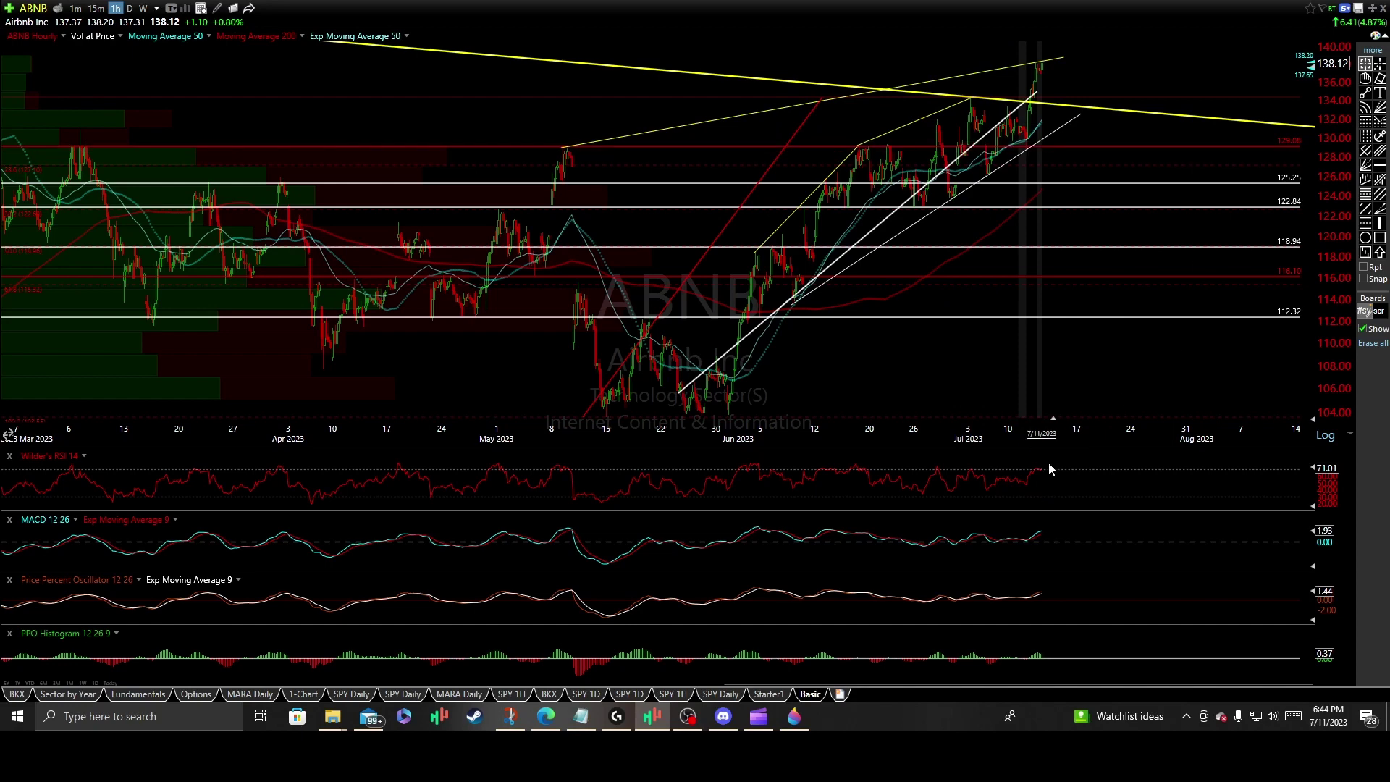
left_click_drag(1037, 469, 1047, 457)
scroll(936, 314, "down", 2)
scroll(726, 239, "up", 1)
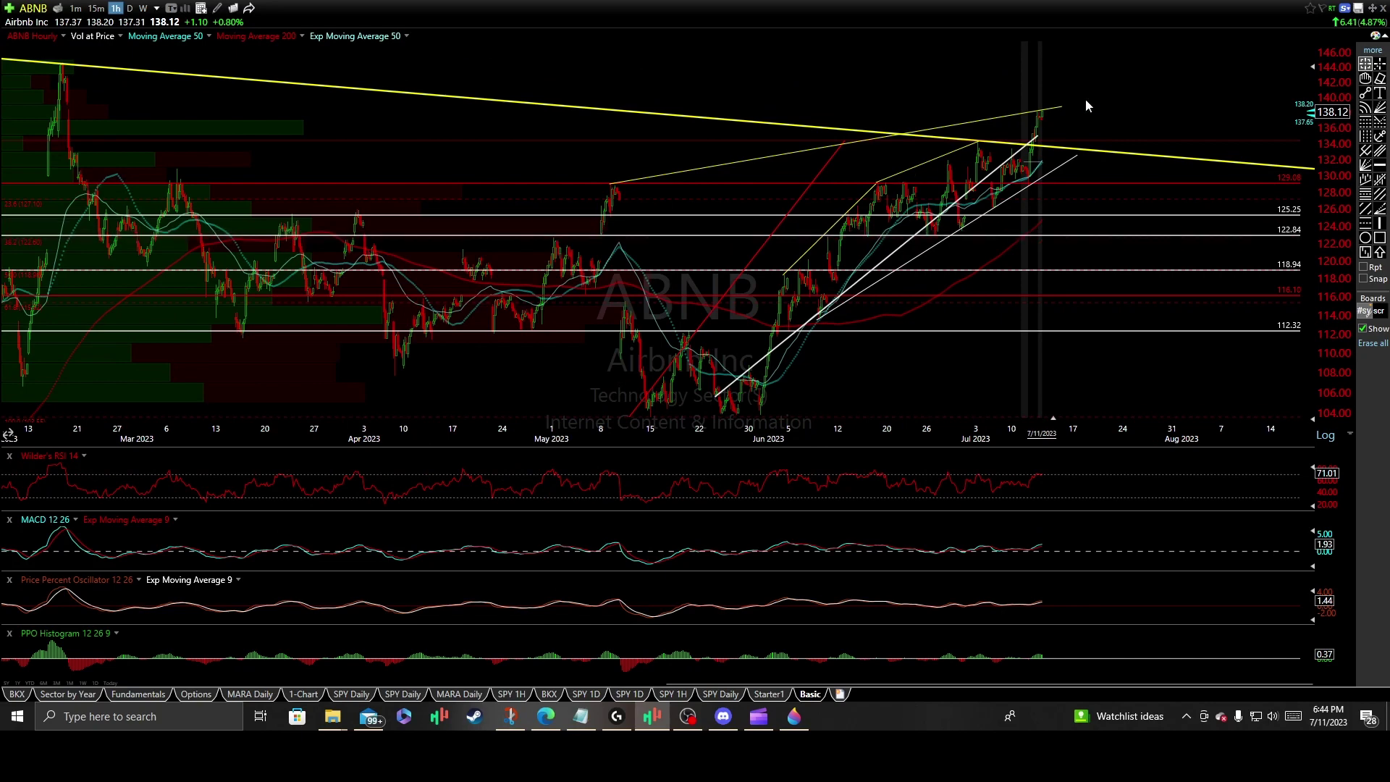